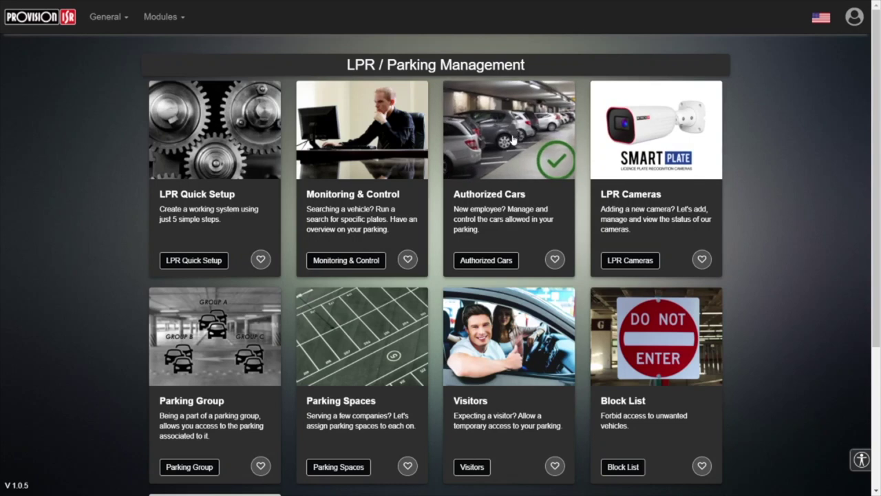
Step: Open the Authorized Cars page from the LPR Parking Management home
{"action": "left_click", "coordinate": [512, 140]}
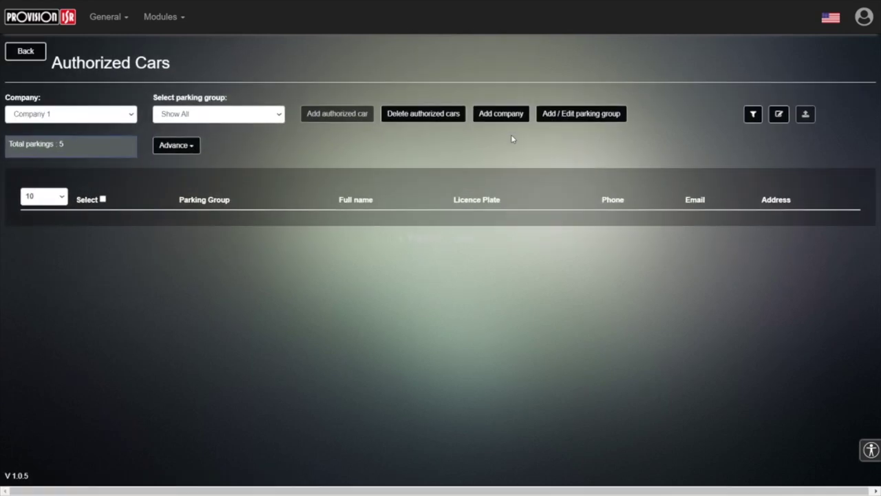
{"action": "mouse_move", "coordinate": [62, 63]}
{"action": "left_mouse_down"}
{"action": "mouse_move", "coordinate": [170, 62]}
{"action": "mouse_move", "coordinate": [52, 64]}
{"action": "left_mouse_up"}
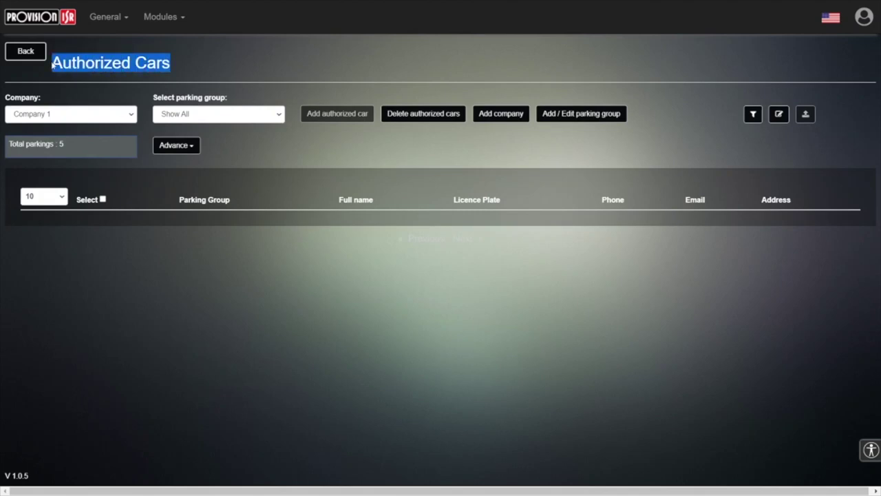
{"action": "left_click", "coordinate": [53, 63]}
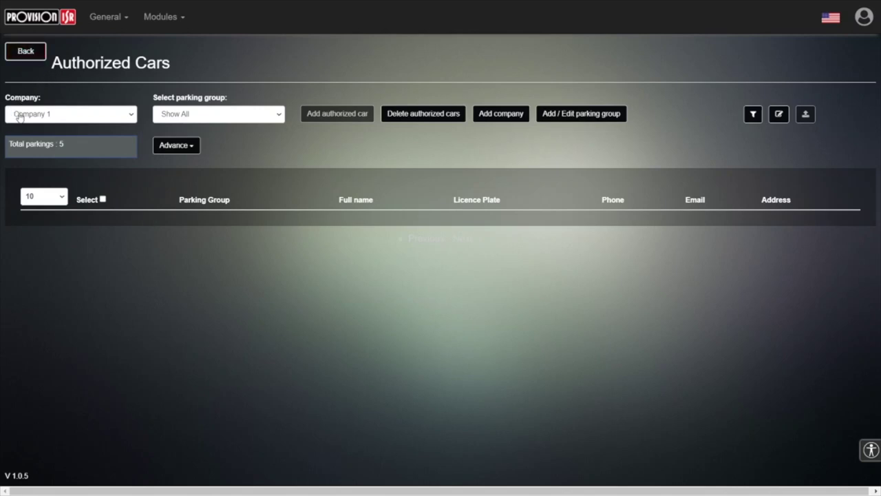
{"action": "left_click_drag", "start_coordinate": [45, 102], "coordinate": [12, 99]}
{"action": "left_click", "coordinate": [49, 97]}
{"action": "left_click", "coordinate": [49, 114]}
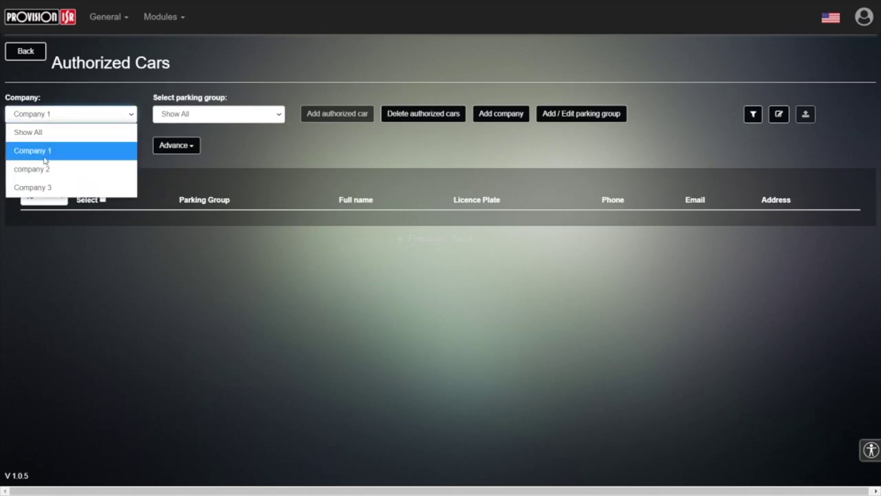
{"action": "left_click", "coordinate": [61, 99]}
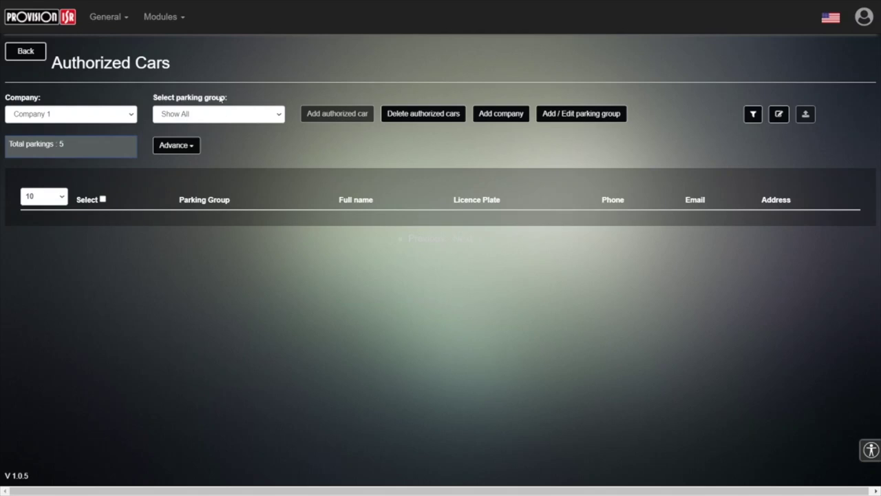
{"action": "left_click", "coordinate": [207, 117]}
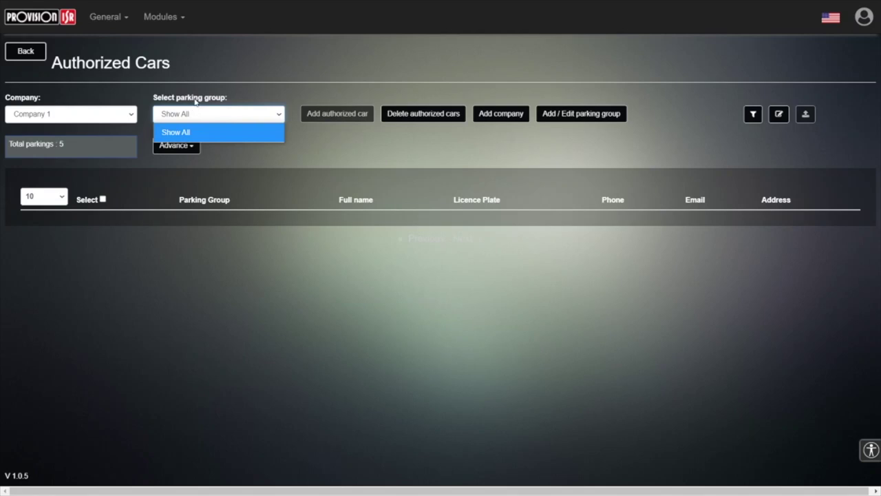
{"action": "left_click", "coordinate": [197, 103]}
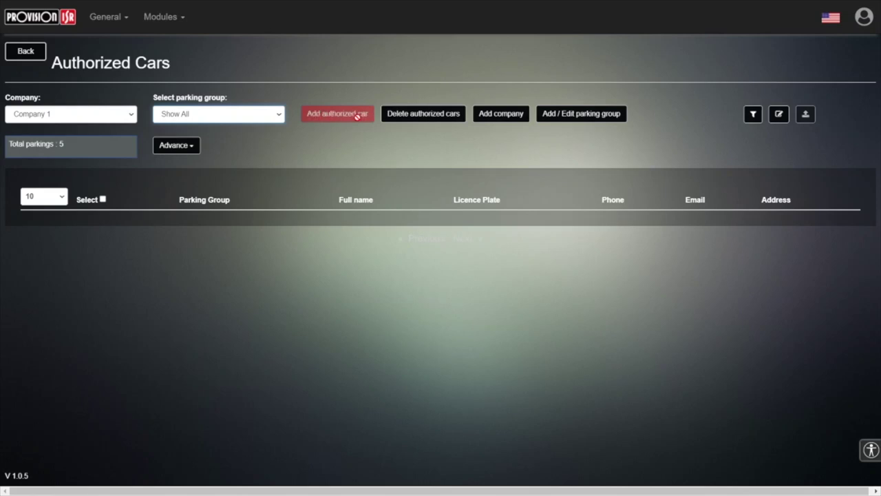
Step: Go to the Parking Group page with Company 1 selected and bring up its parking group options
{"action": "left_click", "coordinate": [577, 117]}
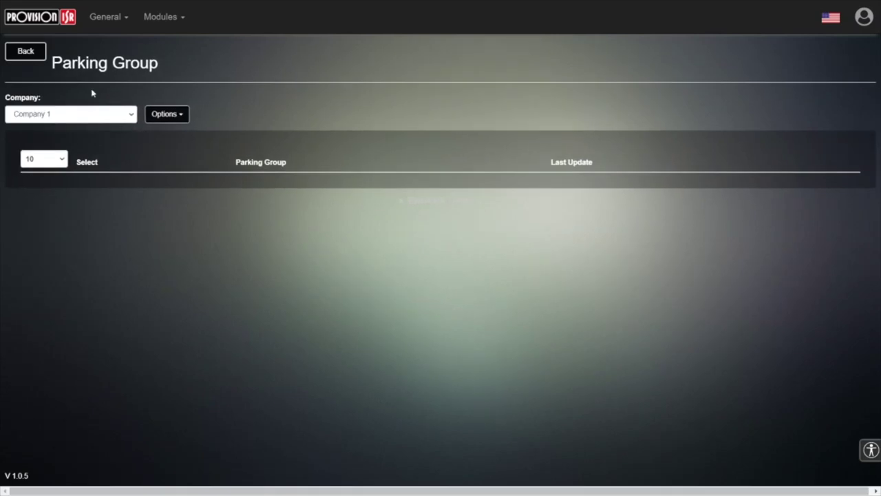
{"action": "double_click", "coordinate": [155, 64]}
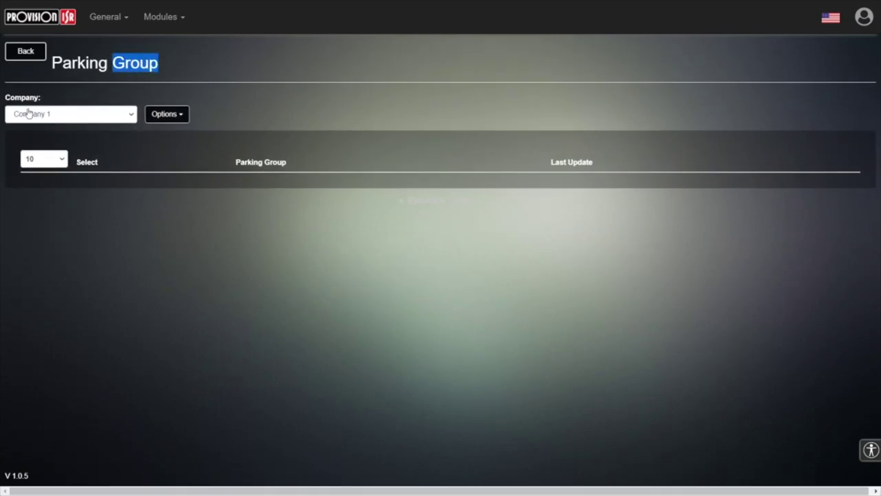
{"action": "left_click", "coordinate": [61, 114]}
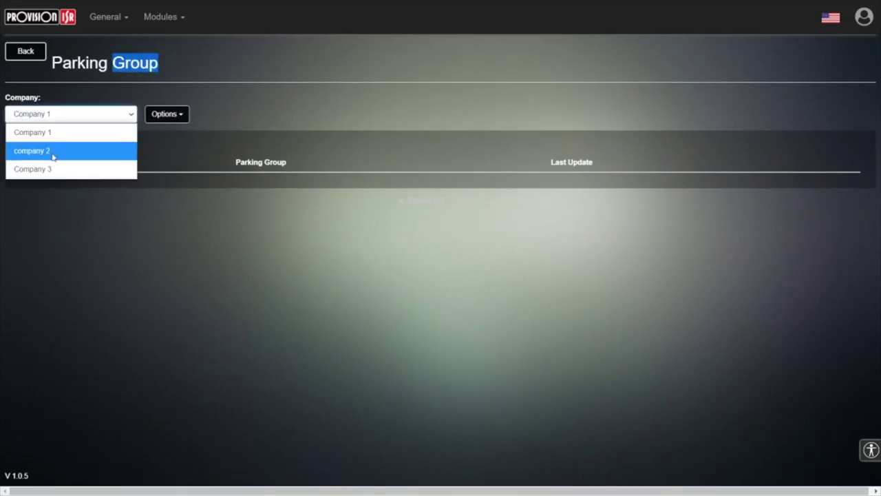
{"action": "left_click", "coordinate": [45, 205]}
{"action": "left_click", "coordinate": [167, 114]}
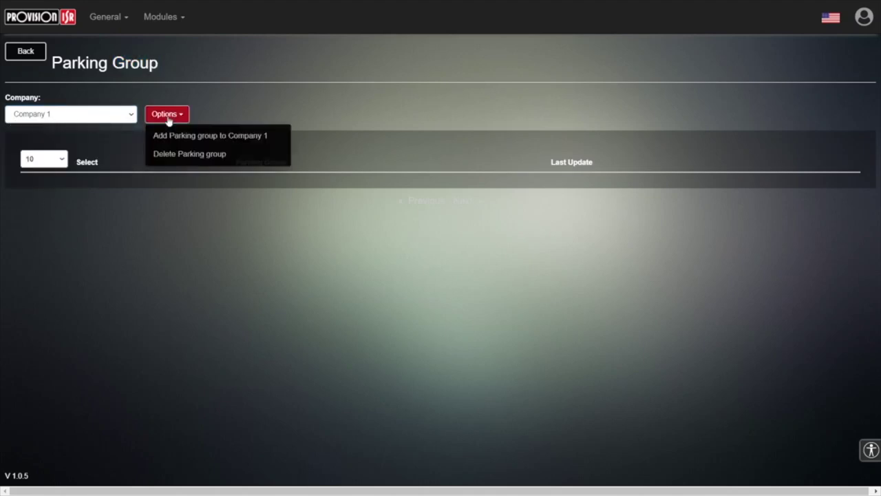
Step: Start a new parking group named 'Parking group 1' and move sub parking Parking lot 1 to Selected
{"action": "left_click", "coordinate": [244, 140]}
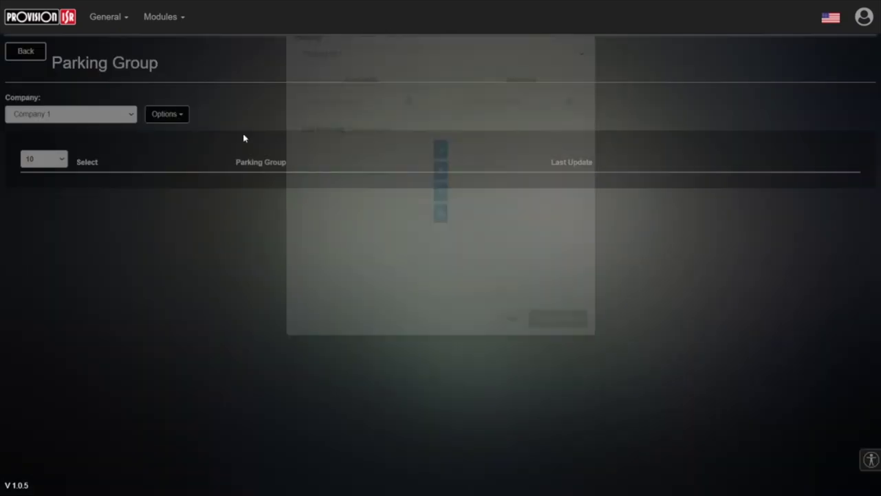
{"action": "left_click", "coordinate": [350, 110]}
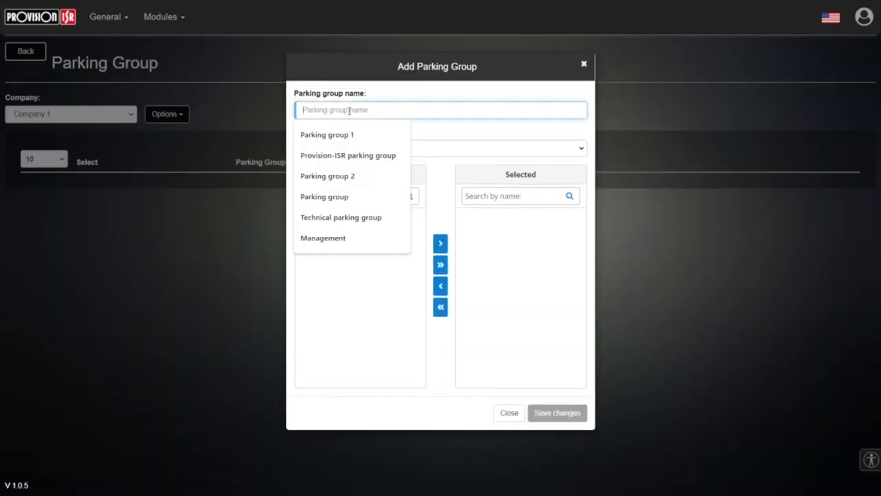
{"action": "left_click", "coordinate": [346, 134]}
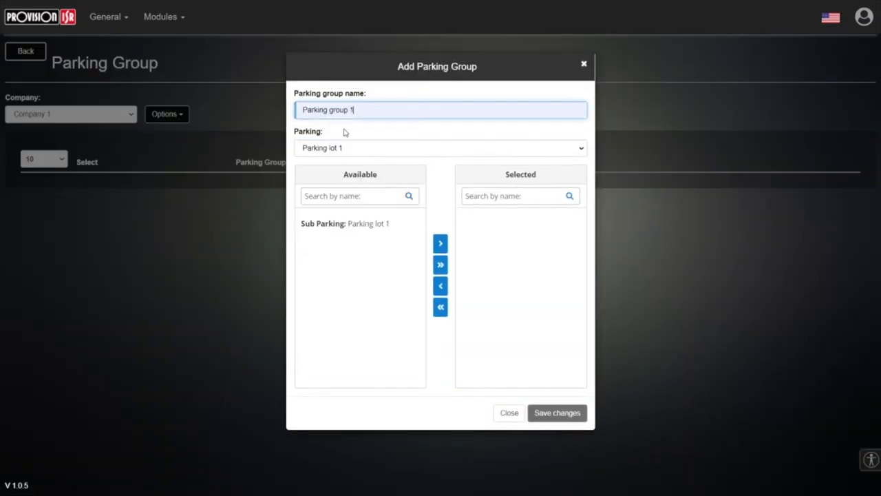
{"action": "left_click_drag", "start_coordinate": [328, 110], "coordinate": [48, 108]}
{"action": "left_click", "coordinate": [373, 111]}
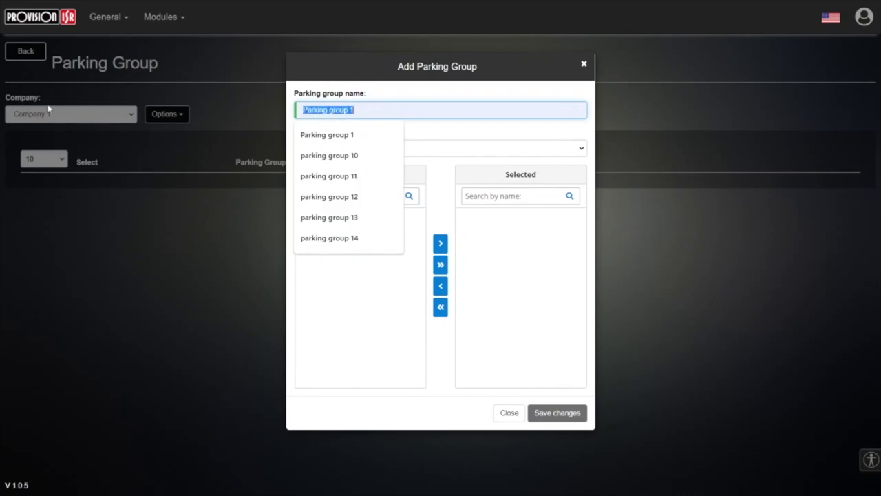
{"action": "left_click", "coordinate": [403, 84]}
{"action": "left_click", "coordinate": [349, 225]}
{"action": "left_click", "coordinate": [440, 244]}
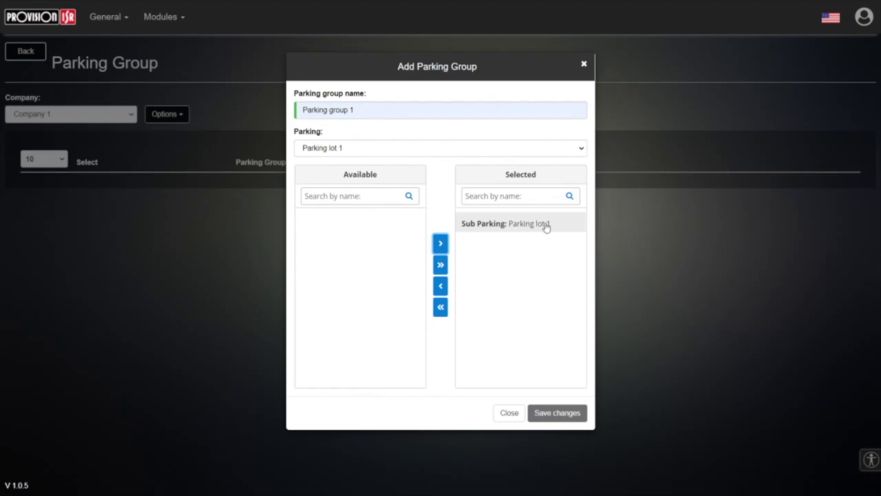
Step: Confirm the name 'Parking group 1', save the group, and dismiss the download access level notice
{"action": "triple_click", "coordinate": [368, 112]}
{"action": "left_click", "coordinate": [369, 111]}
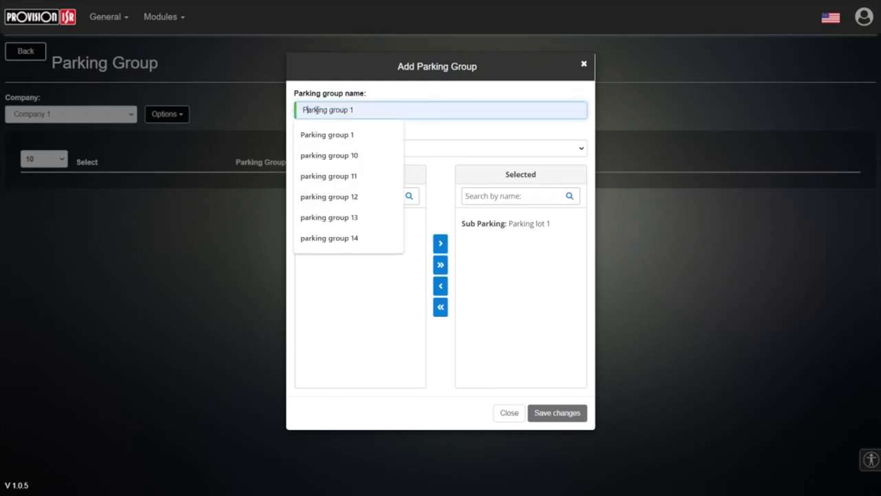
{"action": "left_click", "coordinate": [407, 90]}
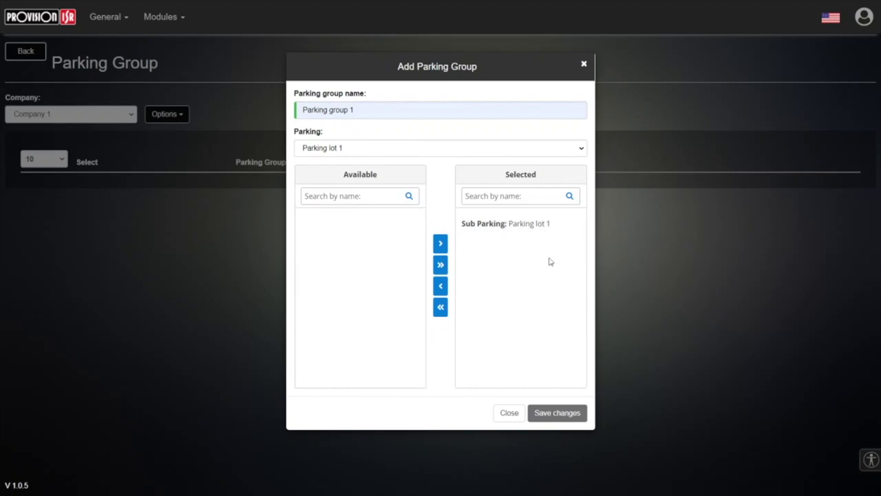
{"action": "left_click", "coordinate": [554, 414]}
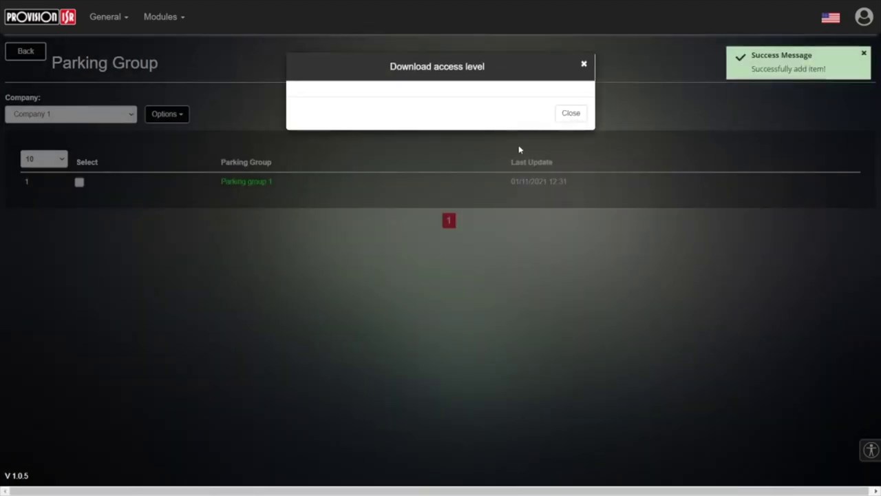
{"action": "left_click", "coordinate": [568, 112]}
Step: Add a test parking group 'dasds' containing Parking lot 1 and save it
{"action": "left_click", "coordinate": [165, 115]}
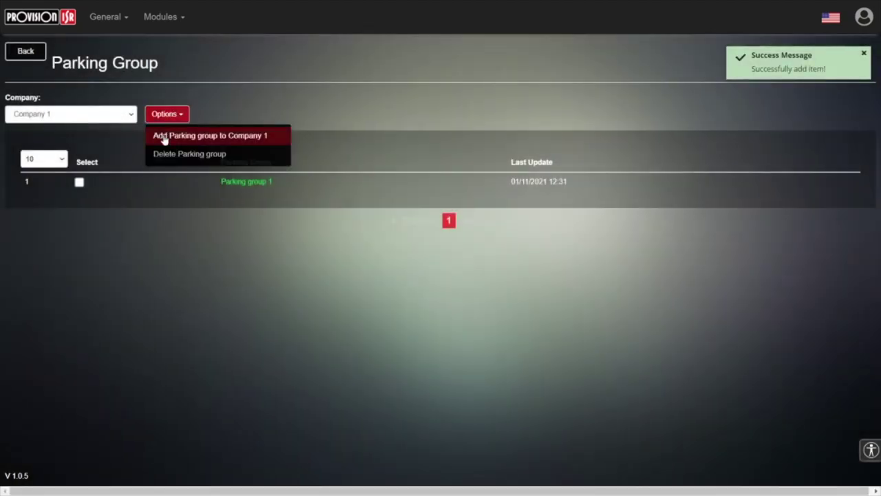
{"action": "left_click", "coordinate": [163, 140]}
{"action": "left_click", "coordinate": [368, 112]}
{"action": "type", "text": "dasds"}
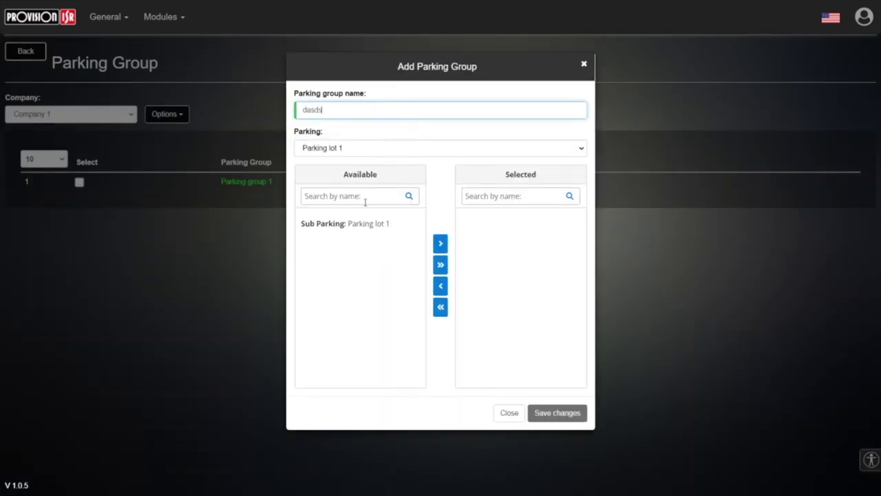
{"action": "left_click", "coordinate": [354, 223]}
{"action": "left_click", "coordinate": [440, 243]}
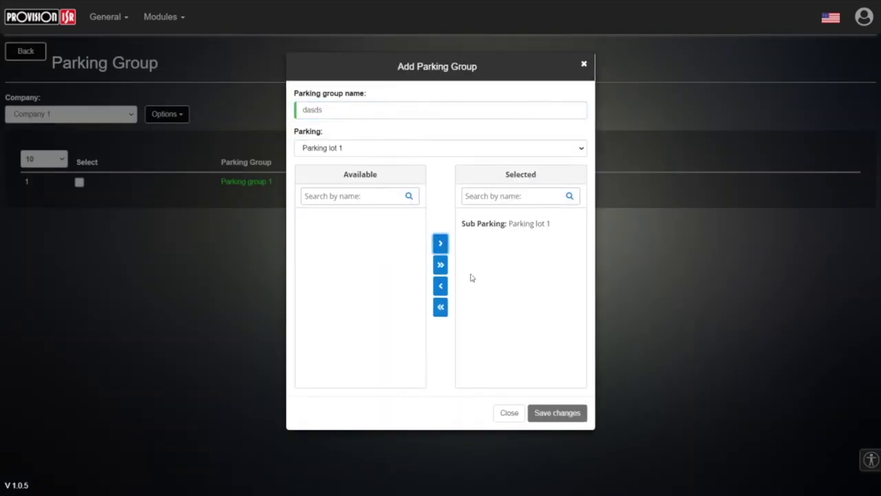
{"action": "left_click", "coordinate": [551, 411]}
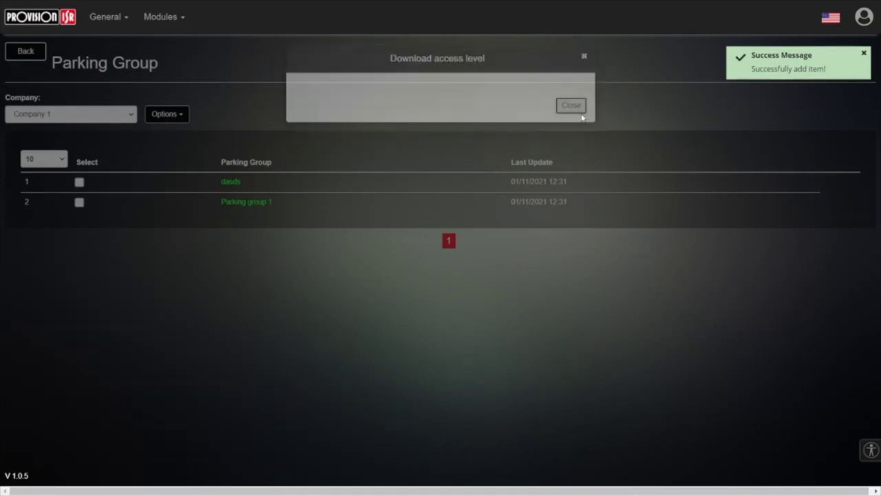
{"action": "left_click", "coordinate": [571, 112]}
Step: Delete the dasds parking group and go back to the Authorized Cars page
{"action": "left_click", "coordinate": [79, 182]}
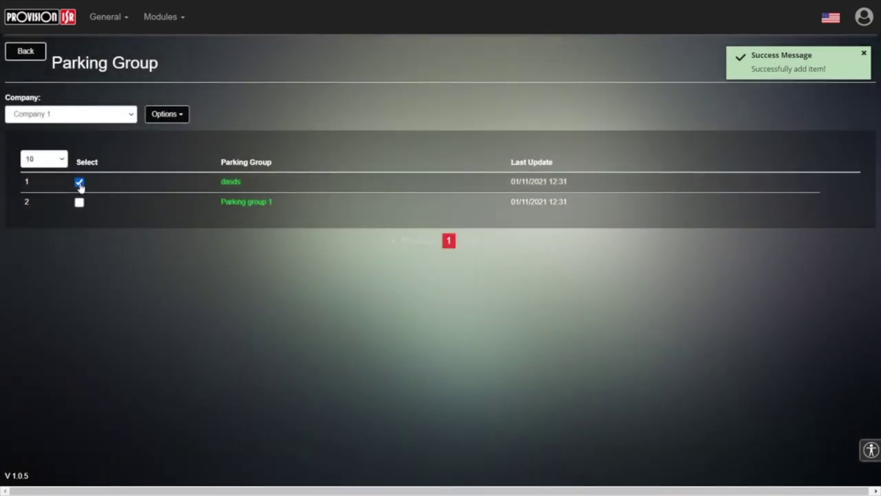
{"action": "left_click", "coordinate": [167, 114]}
{"action": "left_click", "coordinate": [174, 156]}
{"action": "left_click", "coordinate": [554, 148]}
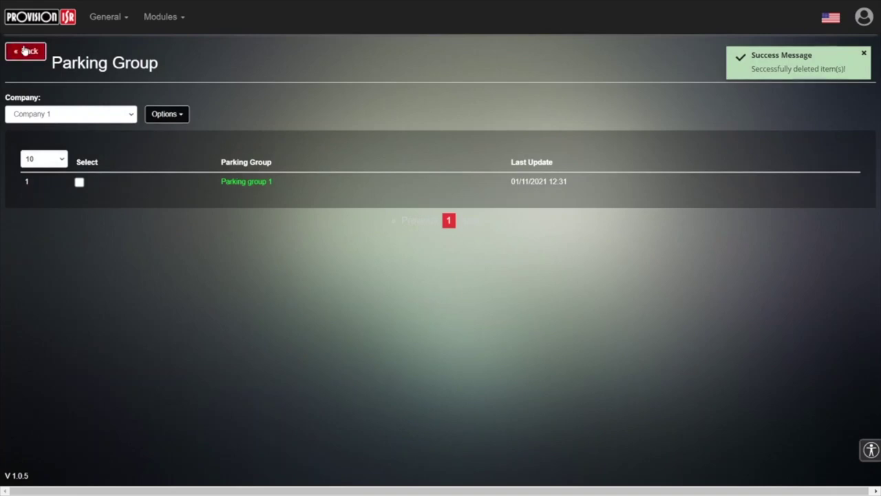
{"action": "left_click_drag", "start_coordinate": [279, 182], "coordinate": [193, 184]}
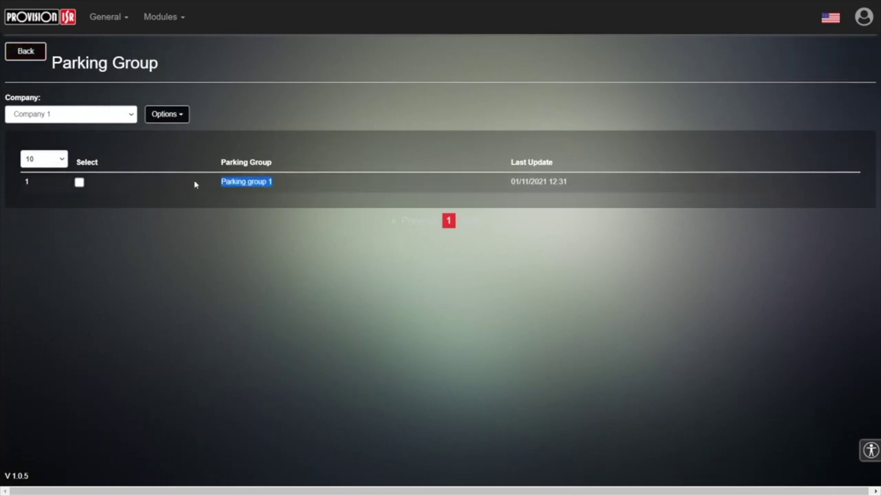
{"action": "left_click", "coordinate": [9, 58]}
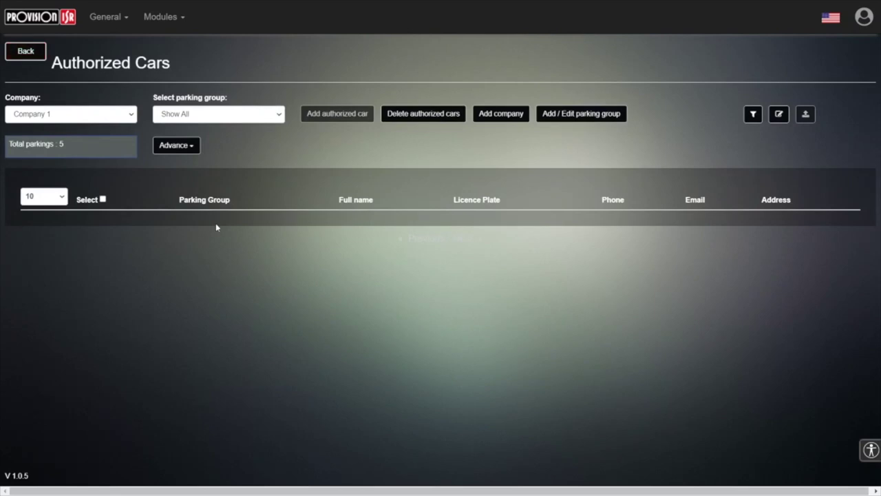
Step: Filter Authorized Cars to Parking group 1 and begin adding a new authorized car
{"action": "left_click_drag", "start_coordinate": [61, 63], "coordinate": [174, 62]}
{"action": "left_click", "coordinate": [176, 61]}
{"action": "left_click", "coordinate": [198, 118]}
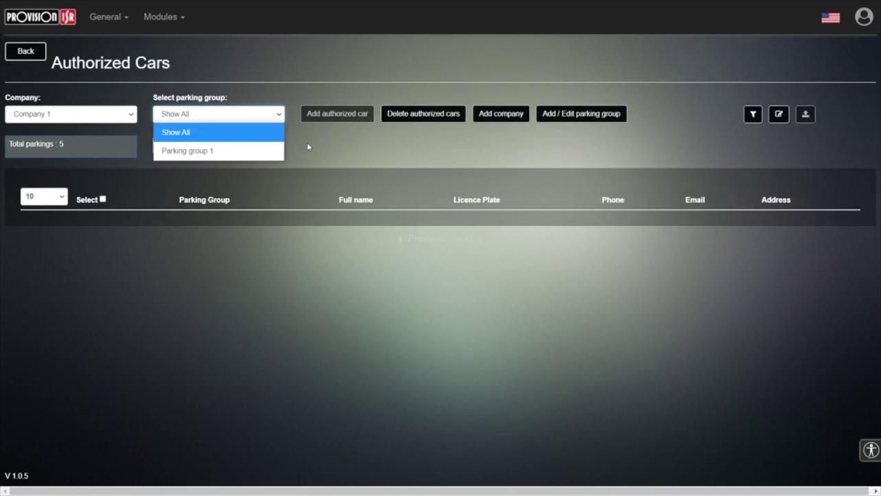
{"action": "left_click", "coordinate": [177, 150]}
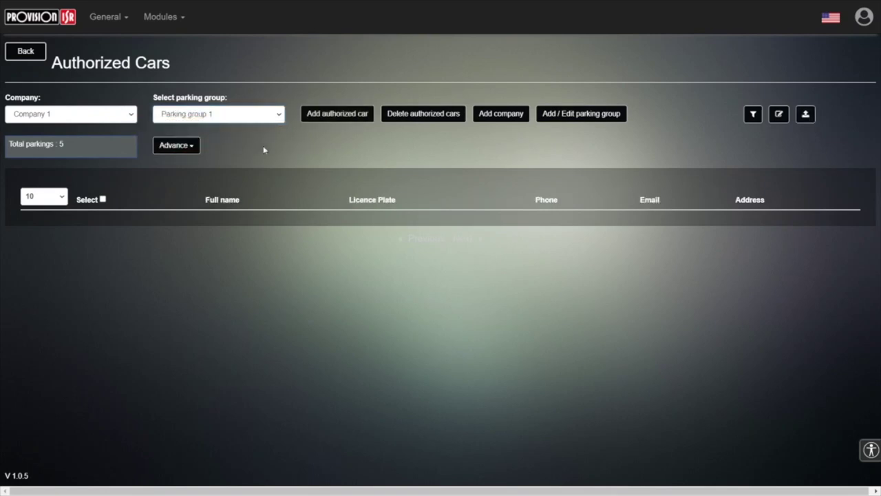
{"action": "left_click", "coordinate": [315, 116]}
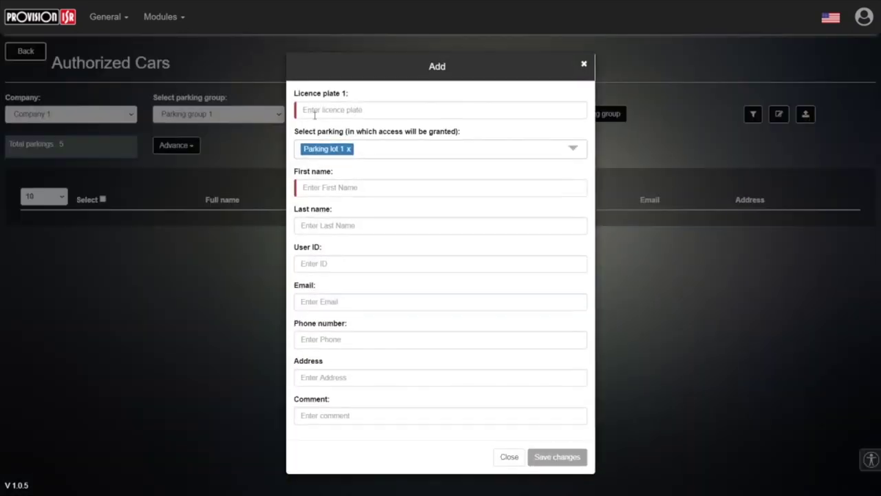
{"action": "left_click", "coordinate": [329, 112]}
{"action": "type", "text": "53445334"}
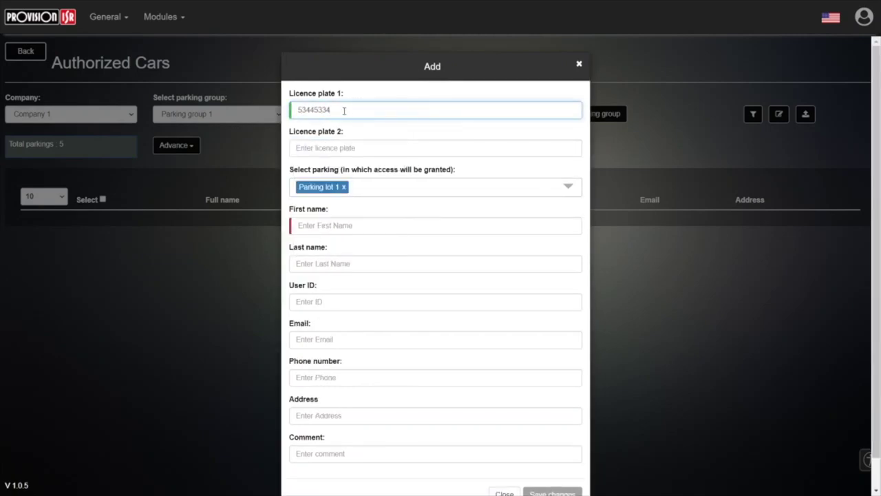
{"action": "key", "text": "BackSpace"}
{"action": "left_click", "coordinate": [378, 220]}
{"action": "type", "text": "sdfsd"}
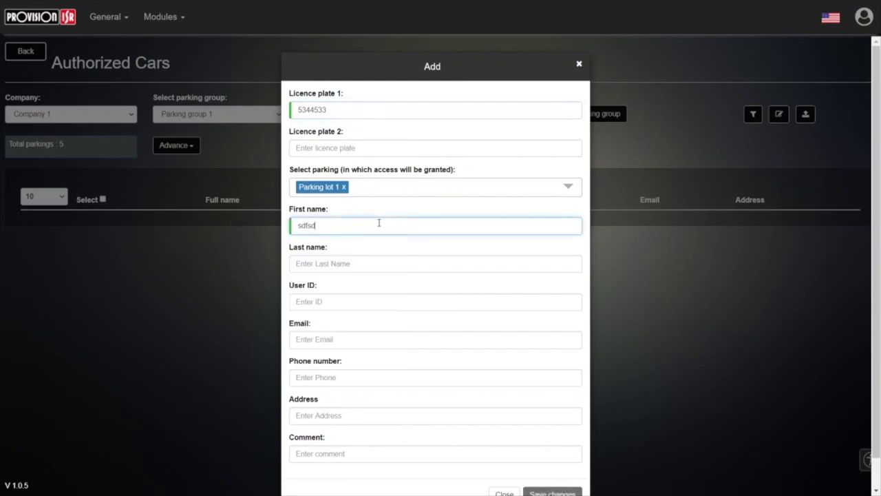
{"action": "key", "text": "ctrl+a"}
{"action": "type", "text": "John"}
Step: Keep Parking lot 1 selected and save the new authorized car
{"action": "scroll", "coordinate": [412, 338], "scroll_direction": "down", "scroll_amount": 1}
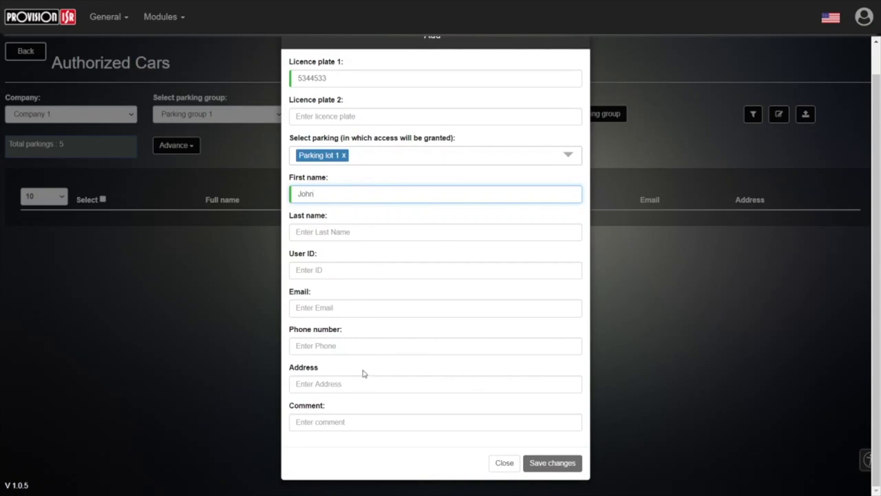
{"action": "left_click", "coordinate": [338, 387]}
{"action": "left_click", "coordinate": [333, 303]}
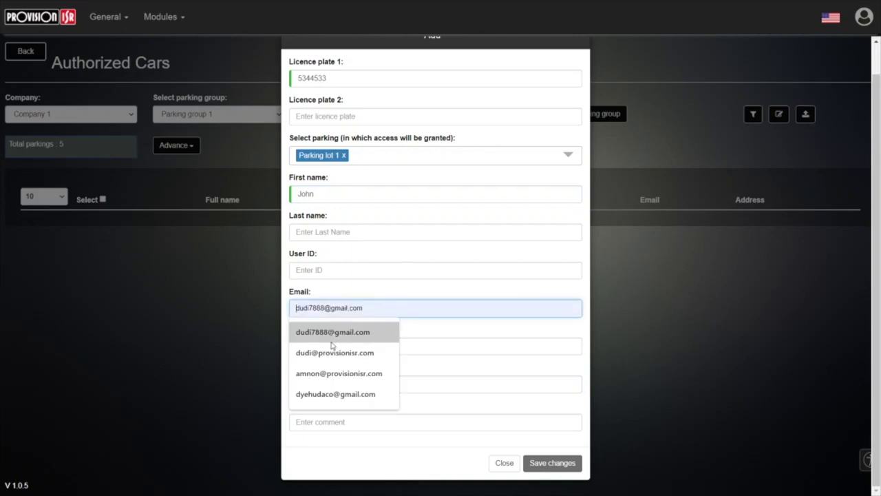
{"action": "left_click", "coordinate": [412, 349]}
{"action": "left_click", "coordinate": [434, 365]}
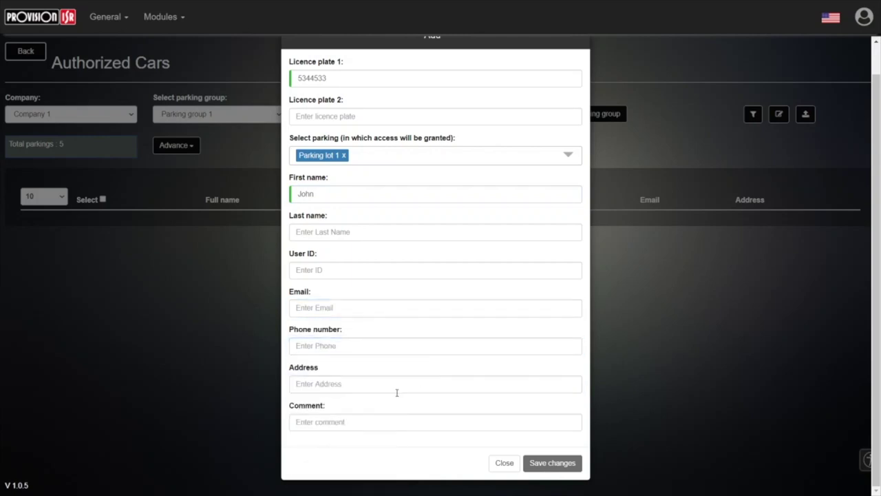
{"action": "left_click", "coordinate": [551, 464]}
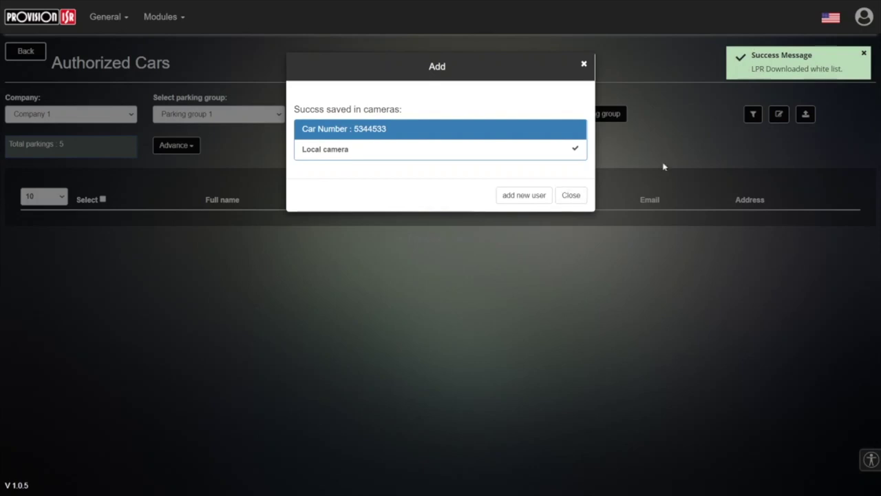
Step: Close the saved-in-cameras result and open the Advance licence plate options dropdown
{"action": "left_click", "coordinate": [582, 197]}
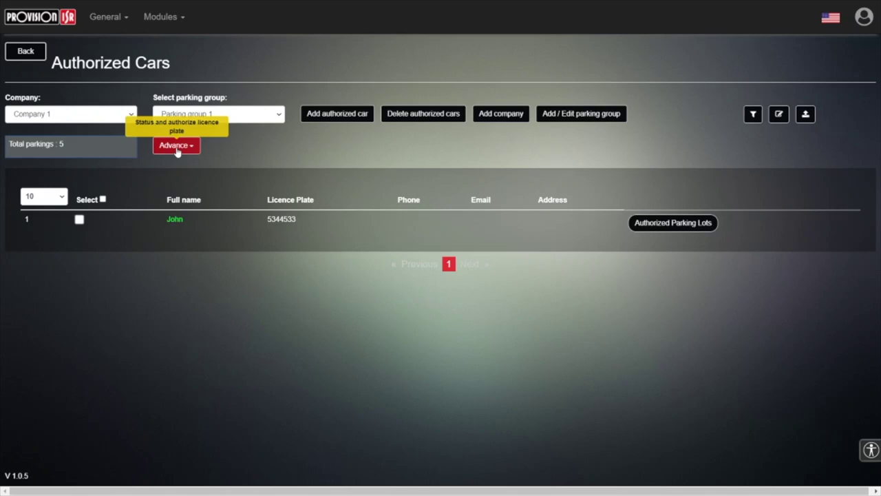
{"action": "left_click_drag", "start_coordinate": [194, 211], "coordinate": [161, 222]}
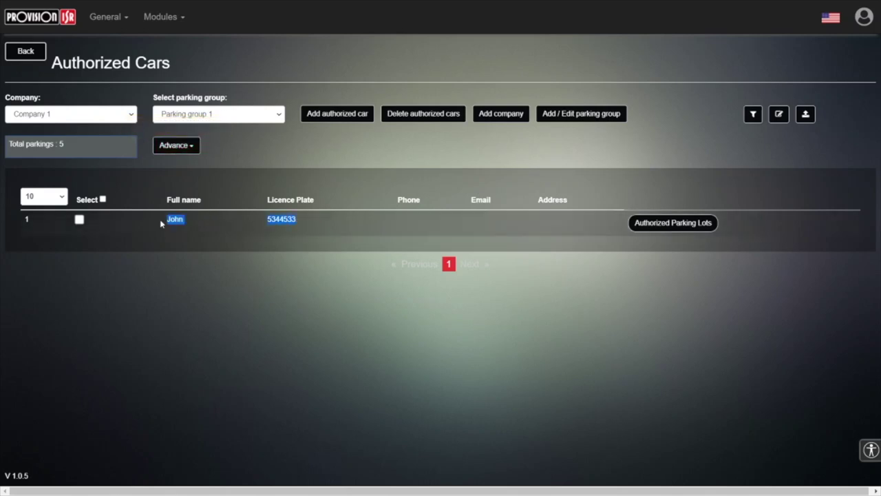
{"action": "left_click", "coordinate": [220, 231]}
{"action": "left_click", "coordinate": [172, 146]}
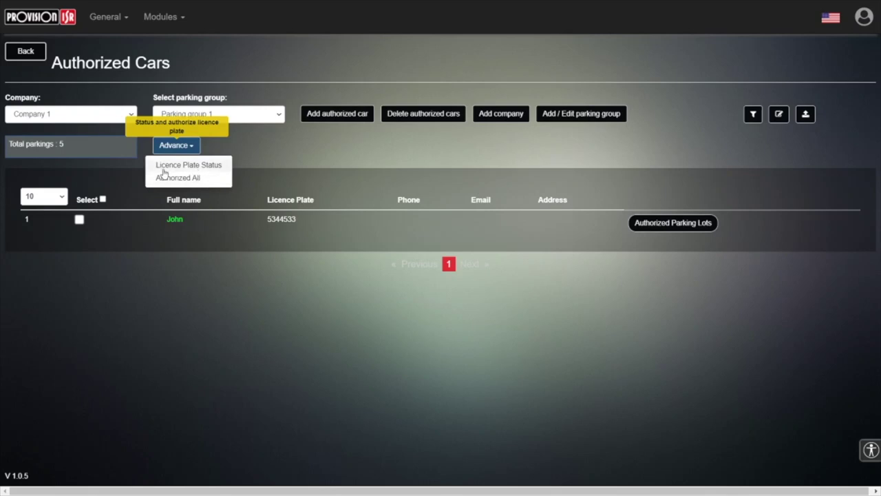
{"action": "left_click", "coordinate": [201, 176]}
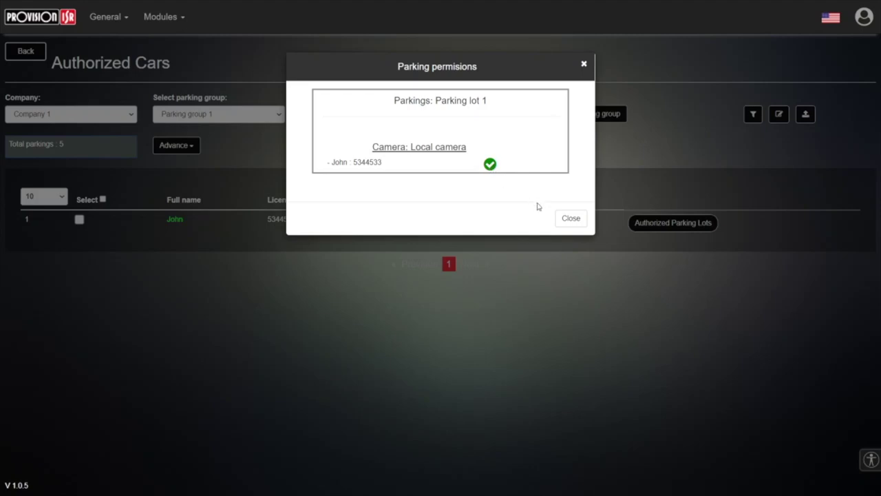
{"action": "left_click", "coordinate": [572, 226]}
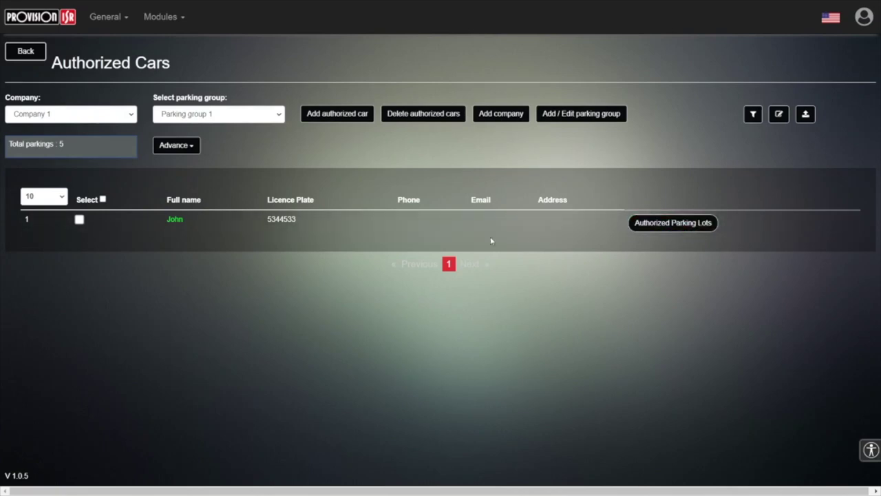
{"action": "left_click", "coordinate": [658, 221]}
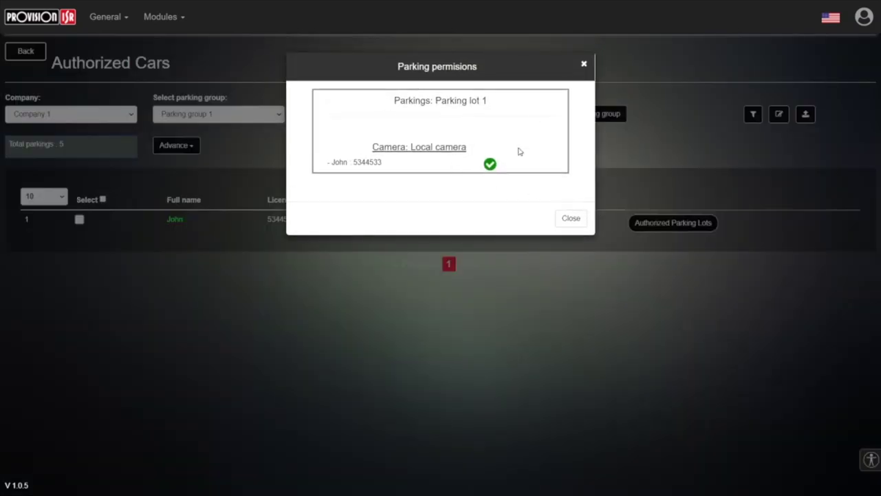
{"action": "left_click", "coordinate": [585, 69]}
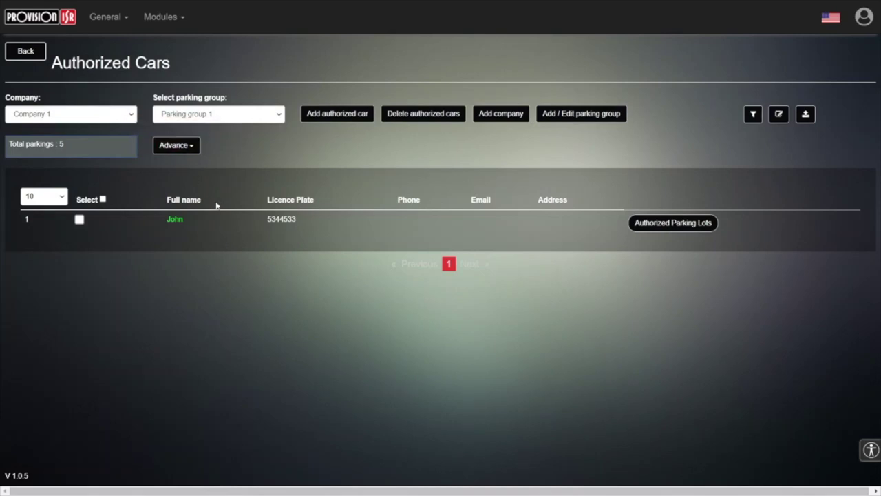
{"action": "left_click", "coordinate": [196, 147]}
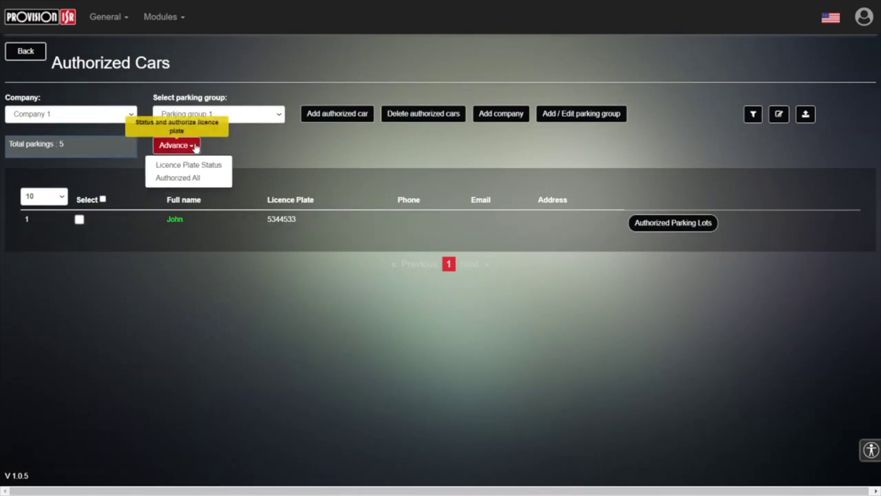
{"action": "left_click", "coordinate": [168, 178]}
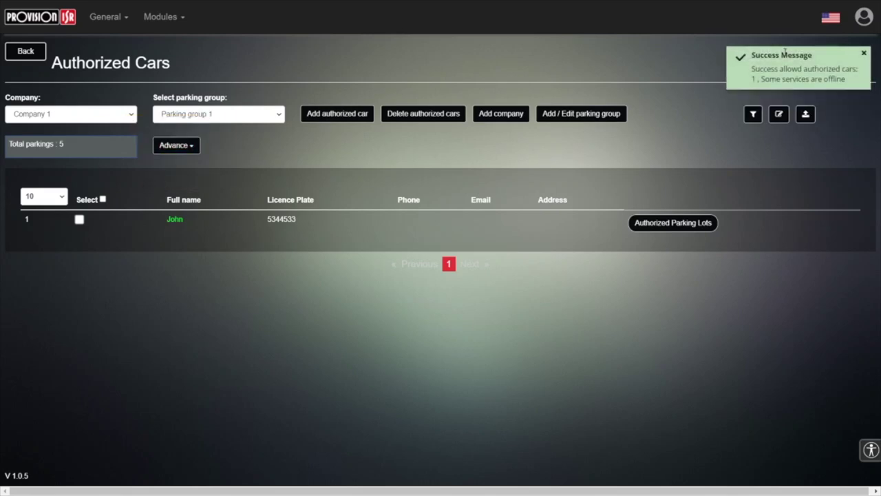